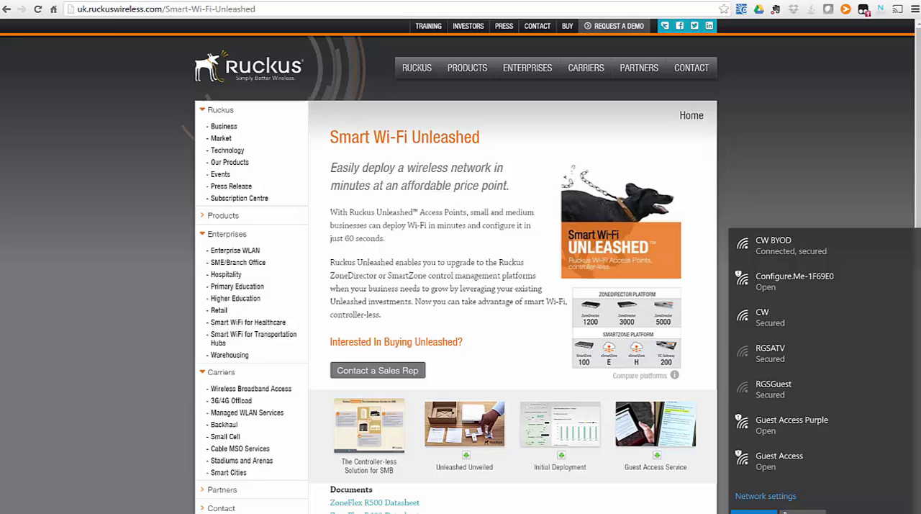
Step: Connect the laptop to Configure.Me-1F69E0 and check that it shows as connected
left_click(795, 281)
left_click(877, 345)
left_click(804, 248)
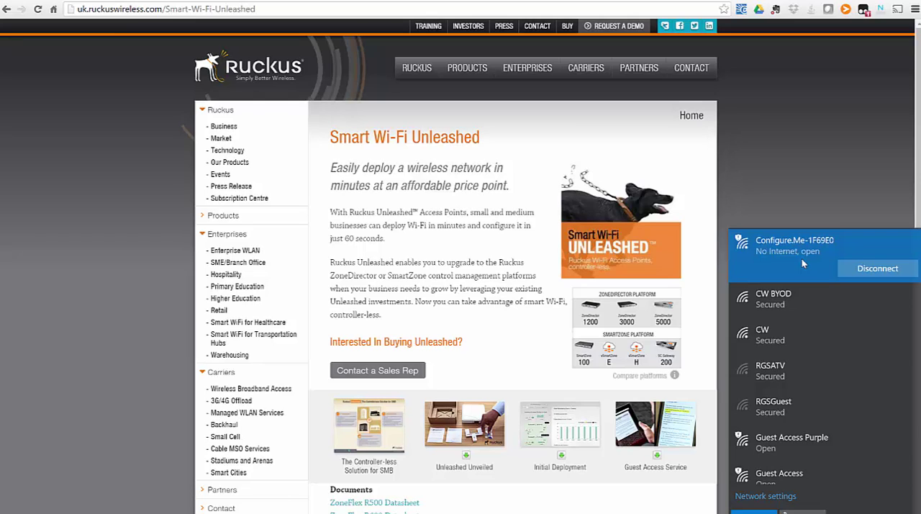
Step: Replace the browser address with unleashed.ruckuswireless.com and load it
left_click(262, 9)
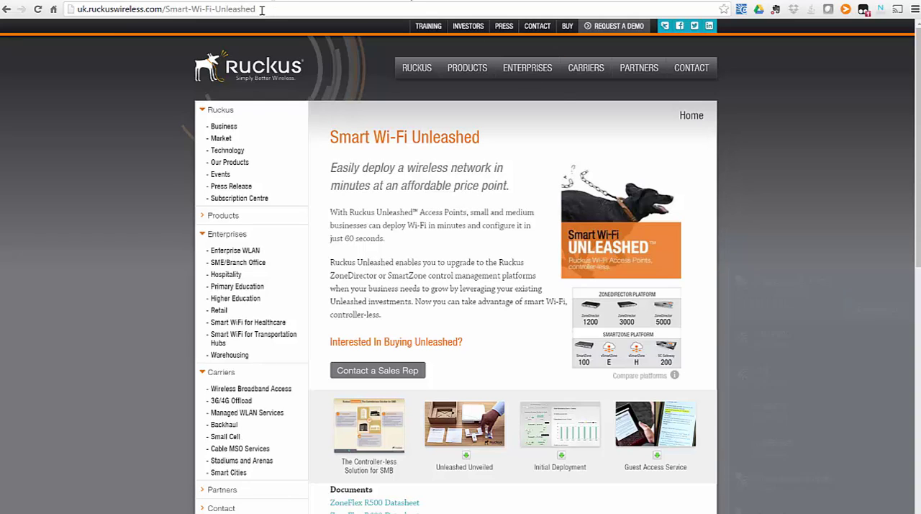
key("BackSpace")
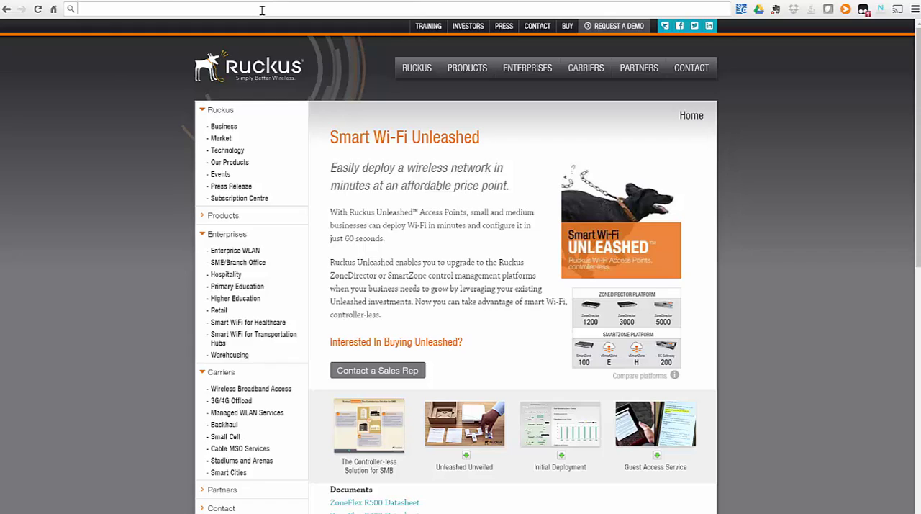
type("unleashed.ruckuswireless.com")
key("Return")
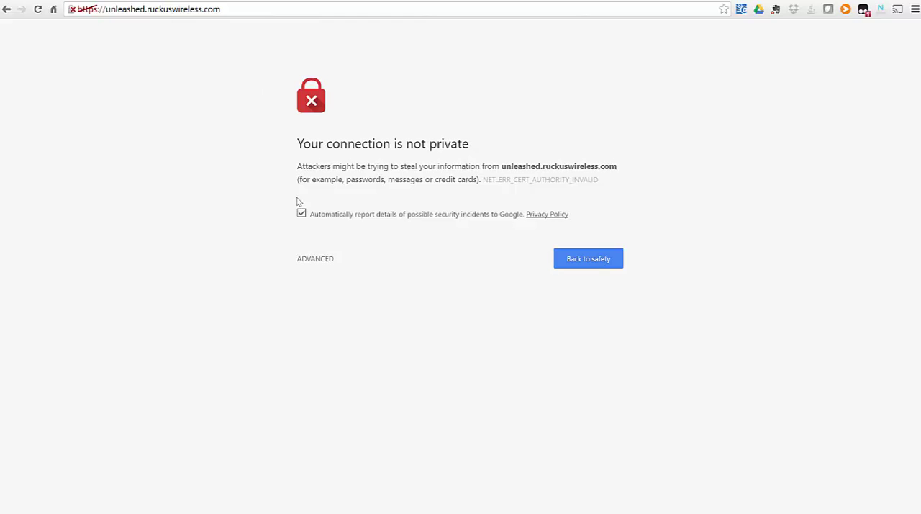
Step: Bypass the warning via Advanced and proceed to unleashed.ruckuswireless.com (unsafe)
left_click(315, 258)
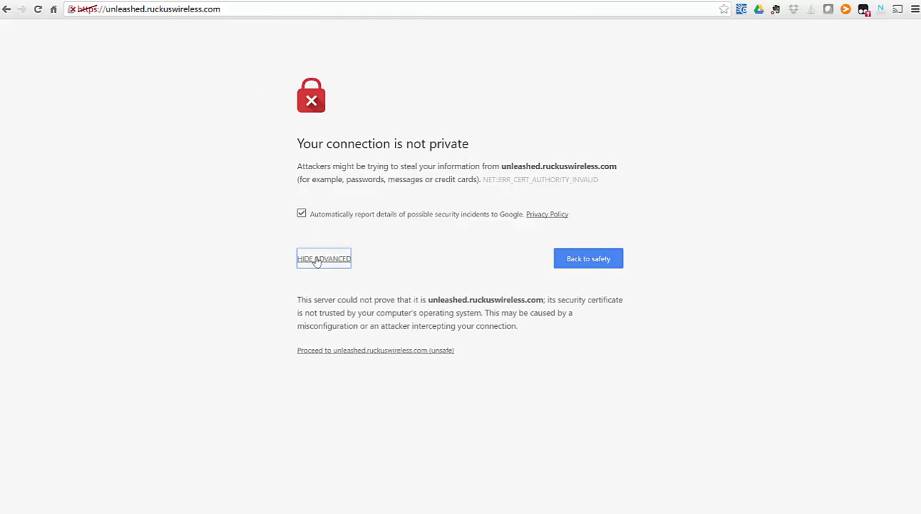
left_click(398, 351)
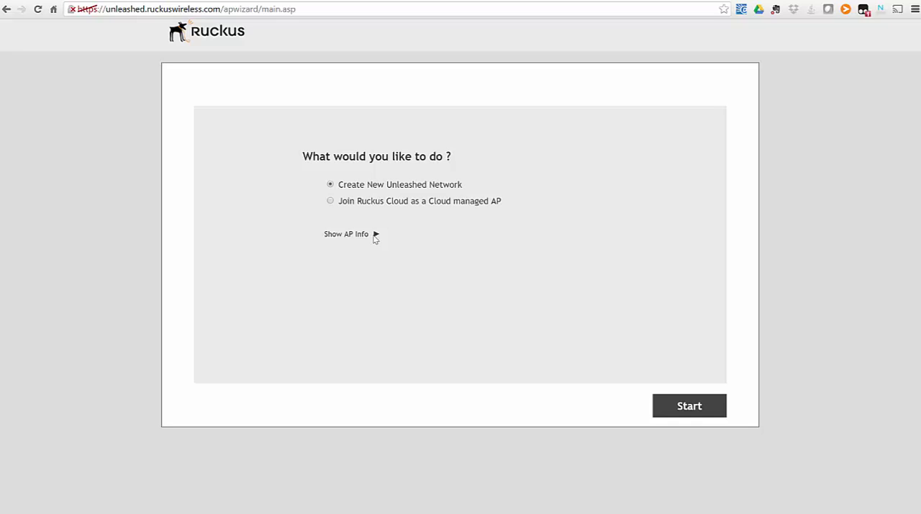
Step: Show and hide the AP info, then start a new Unleashed network
left_click(375, 234)
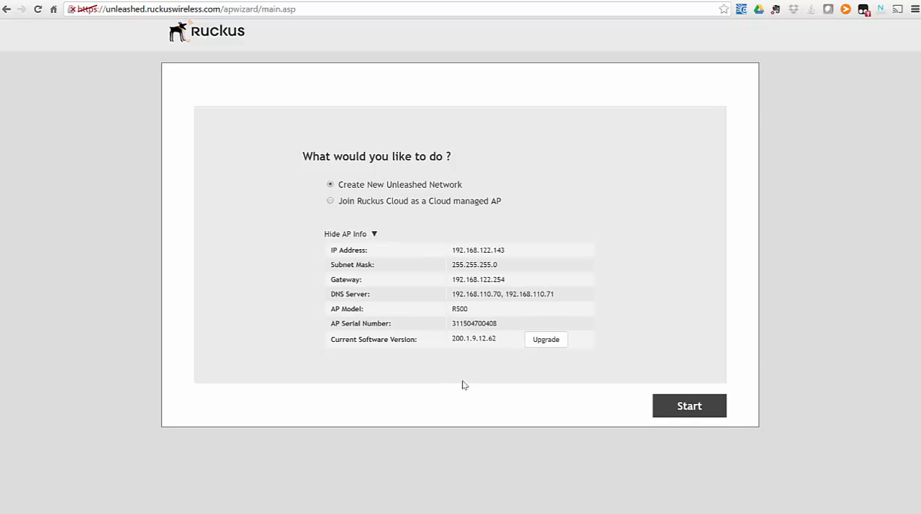
left_click(374, 234)
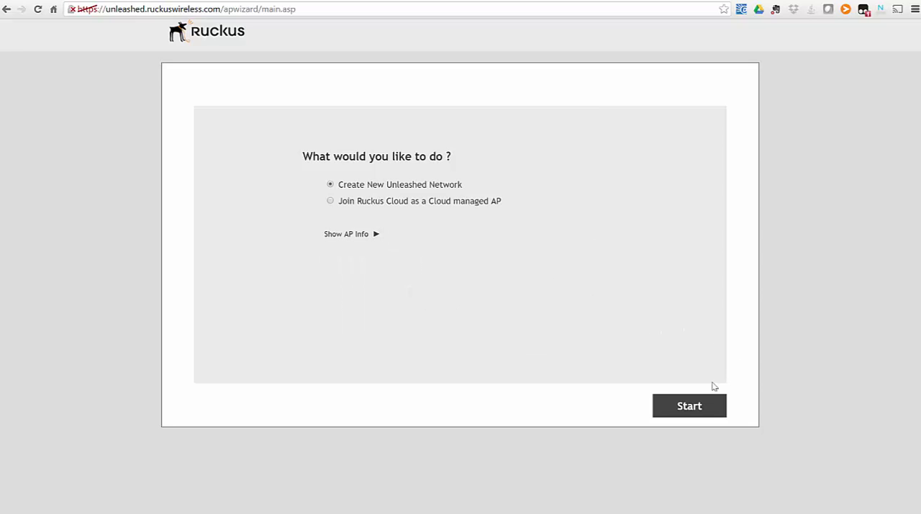
left_click(699, 407)
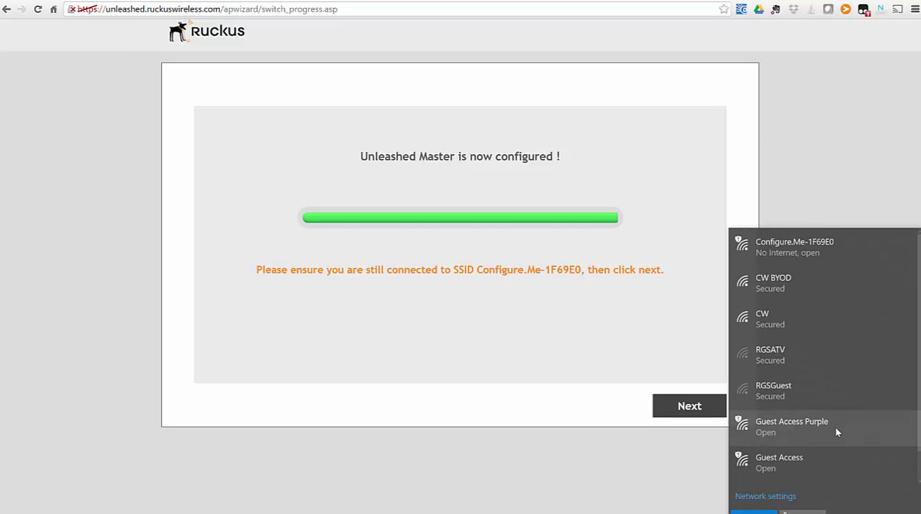
Step: Confirm the laptop is still on Configure.Me-1F69E0, then continue the wizard
left_click(784, 244)
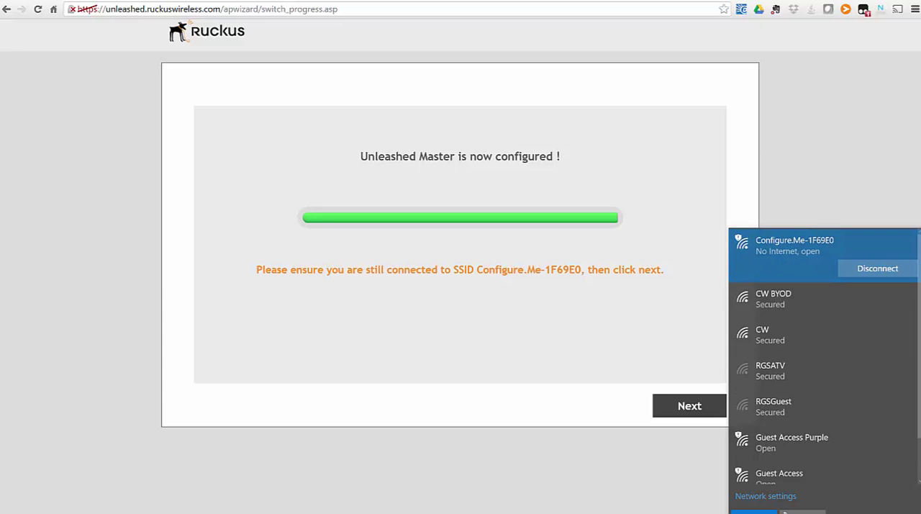
left_click(461, 324)
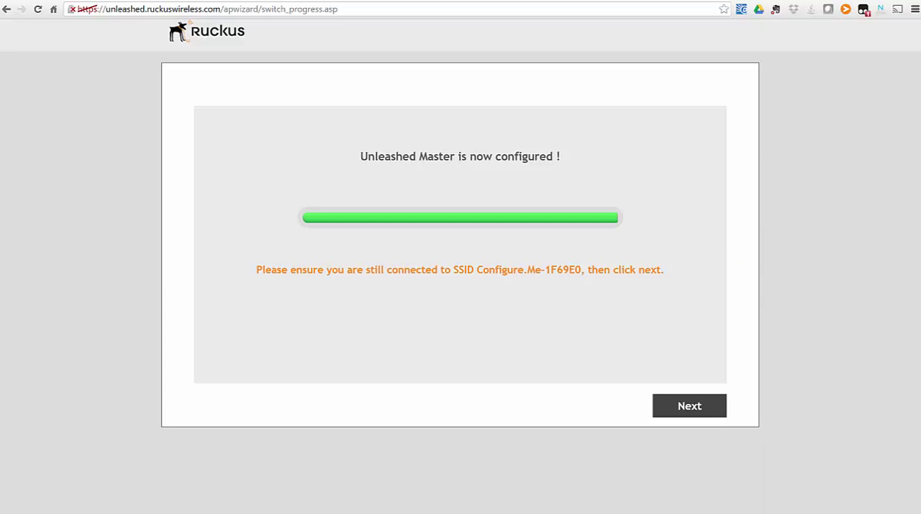
left_click(685, 409)
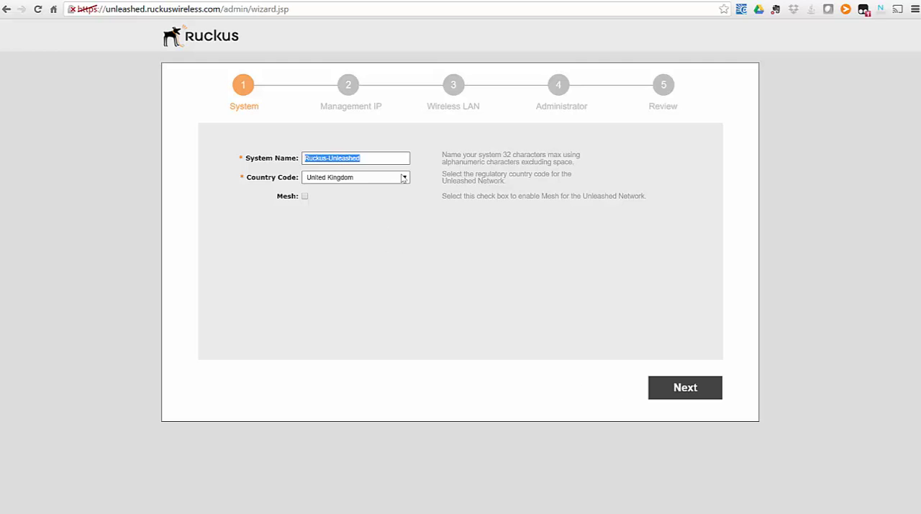
left_click(404, 177)
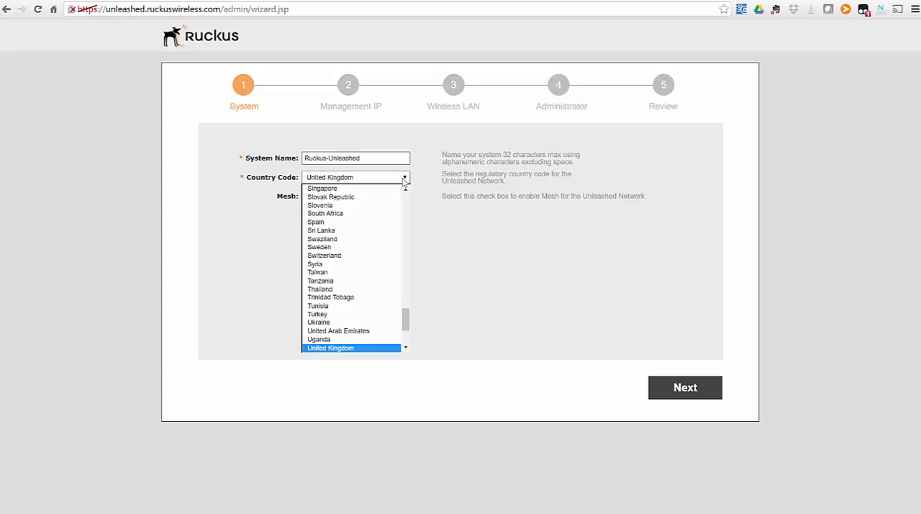
left_click(376, 348)
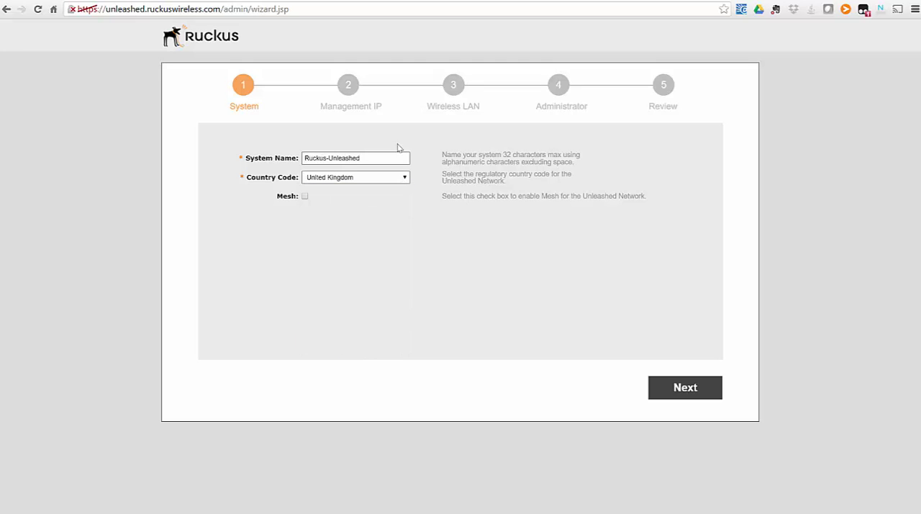
left_click(693, 387)
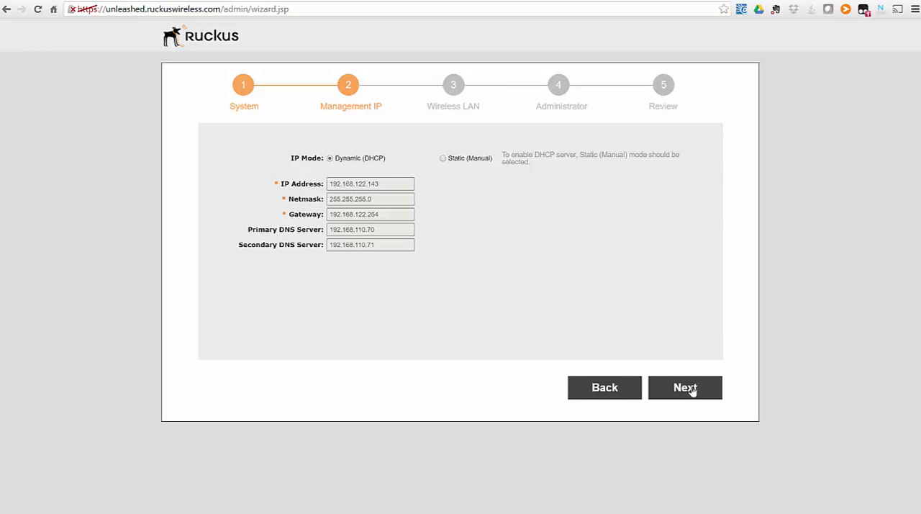
left_click(693, 392)
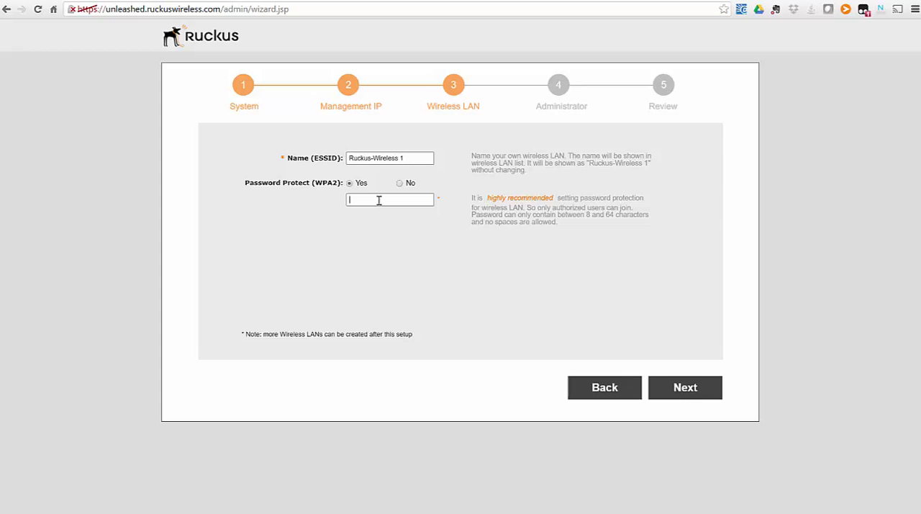
left_click(699, 389)
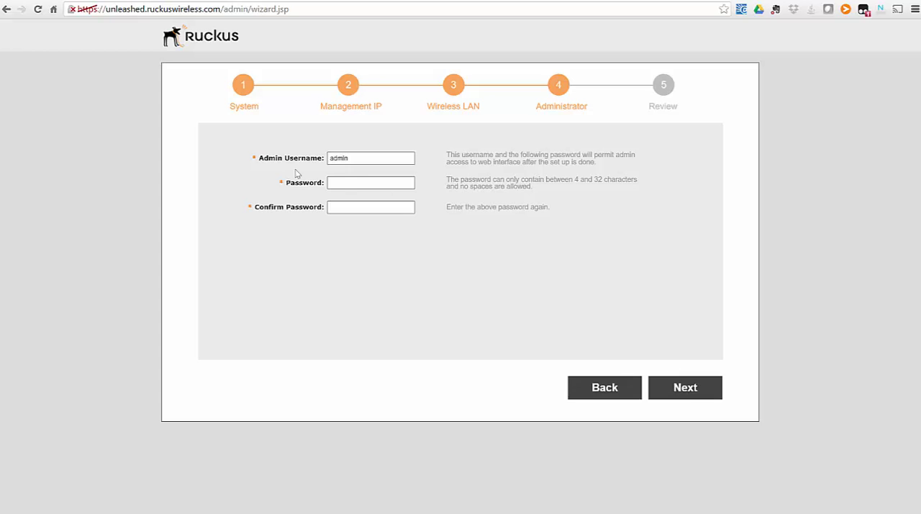
Step: Enter the admin password, confirm it, and continue to the Review page
left_click(352, 181)
key("Tab")
left_click(696, 387)
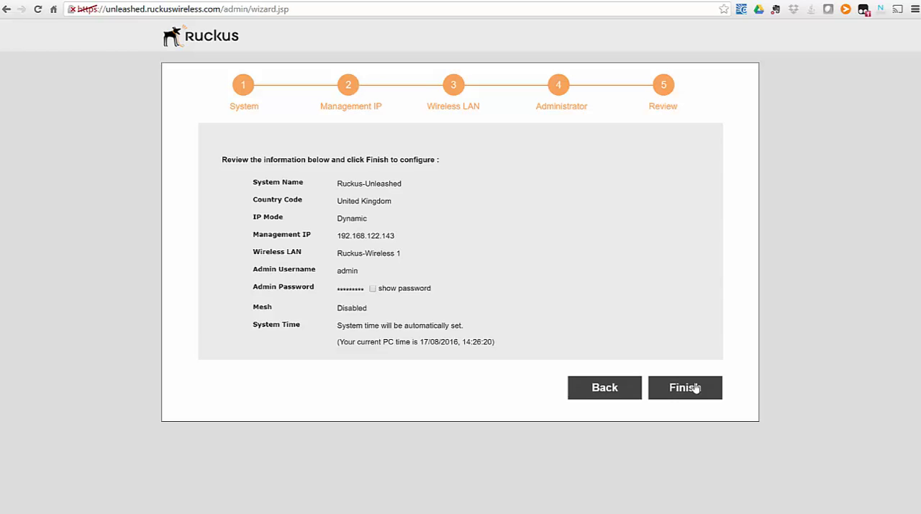
Step: Reveal and re-mask the admin password in the summary, then click Finish
left_click(372, 287)
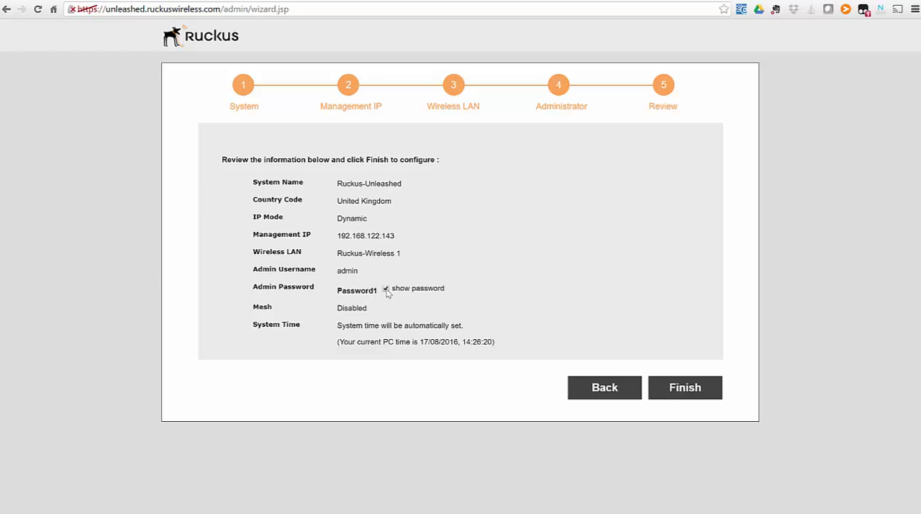
left_click(387, 289)
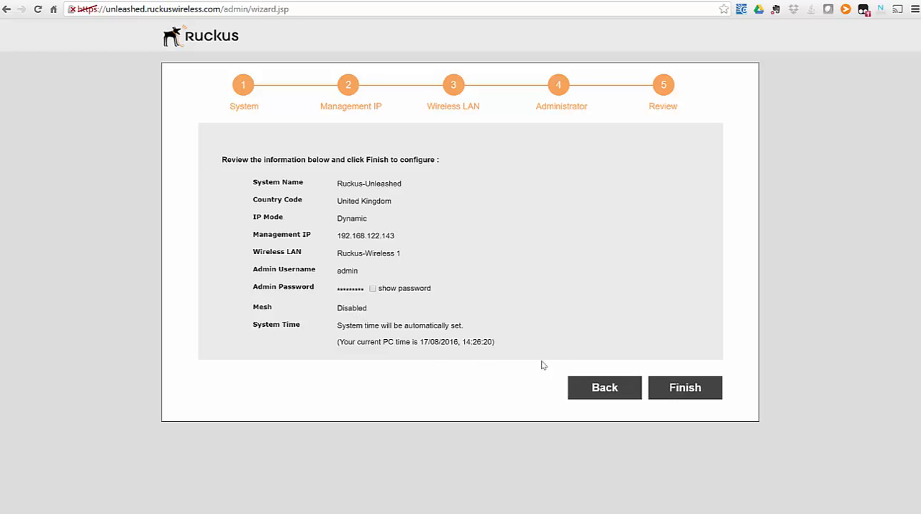
left_click(685, 387)
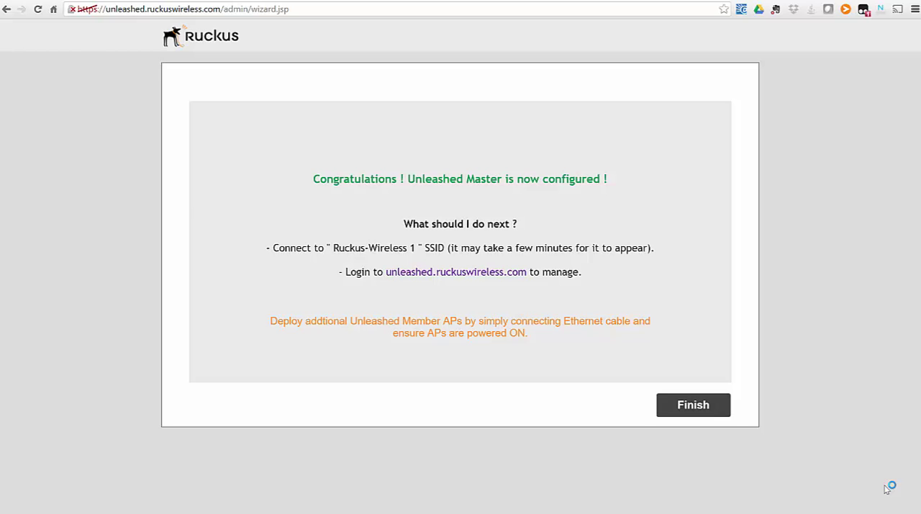
Step: Check in the Wi-Fi list that Ruckus-Wireless 1 shows as connected
left_click(887, 490)
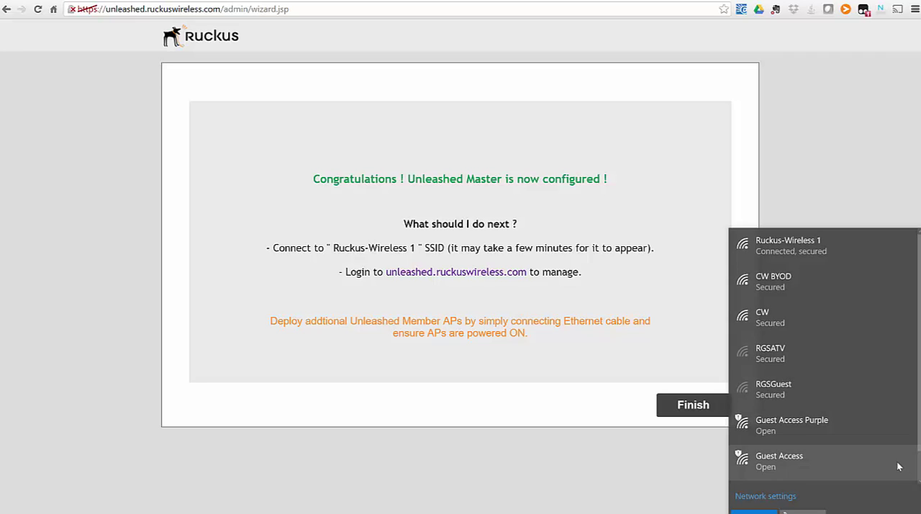
left_click(823, 248)
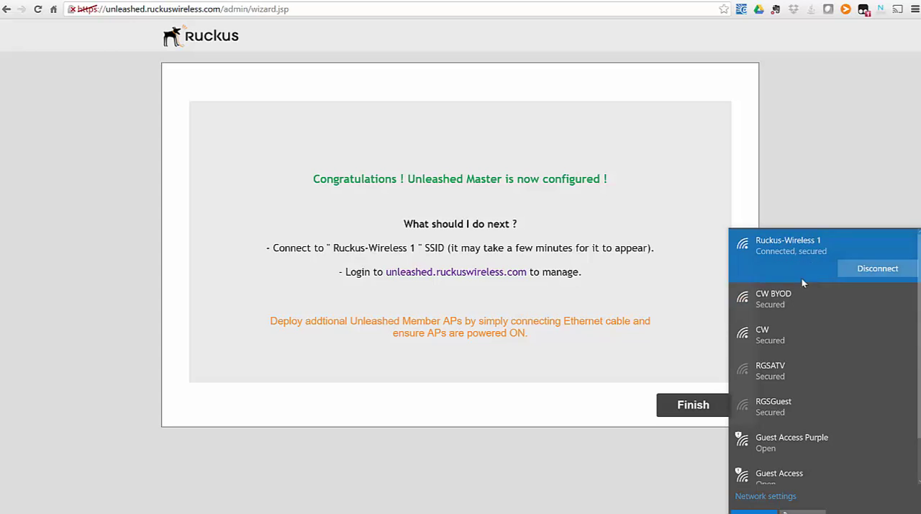
Step: Remove admin/wizard.jsp from the URL and load unleashed.ruckuswireless.com
left_click(230, 9)
left_click_drag(228, 8, 331, 9)
key("BackSpace")
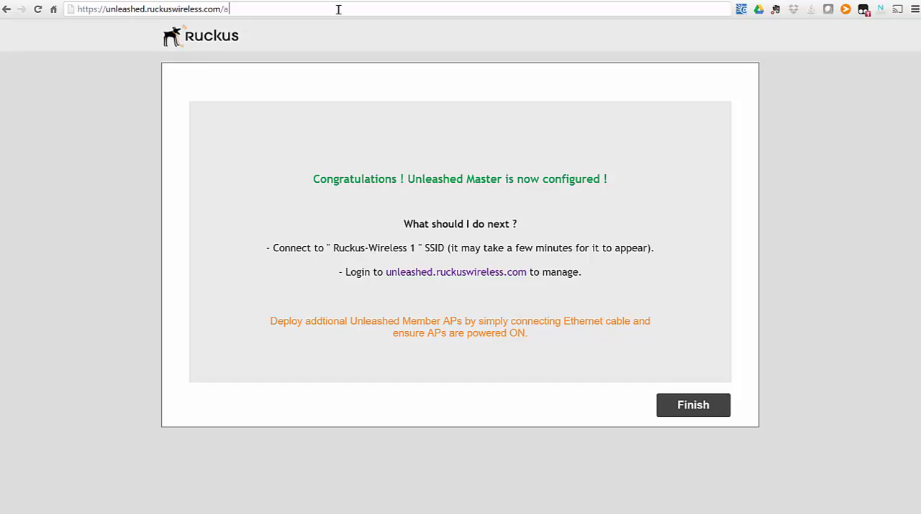
key("Return")
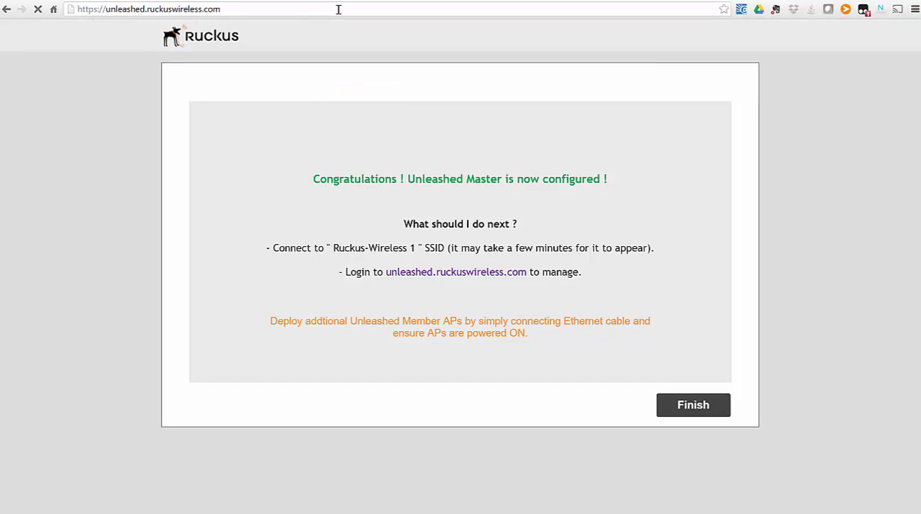